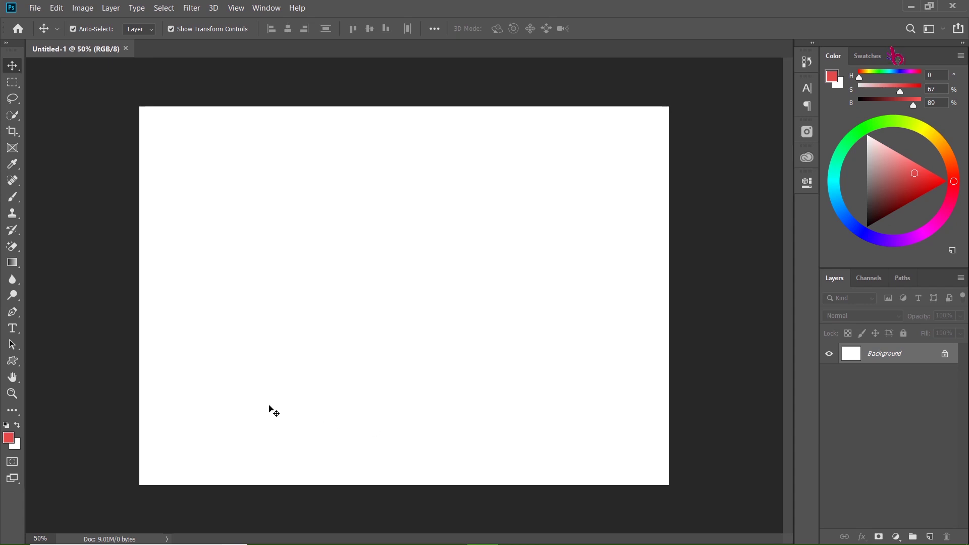
# Add a text layer on the canvas reading 'Photoshop Tutorial by' followed by the author's name
pyautogui.click(19, 331)
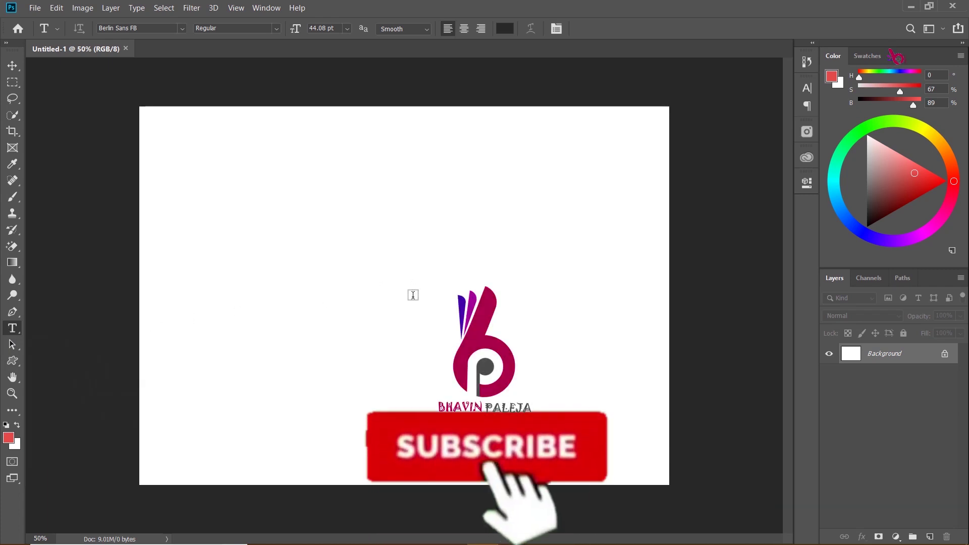
pyautogui.click(413, 294)
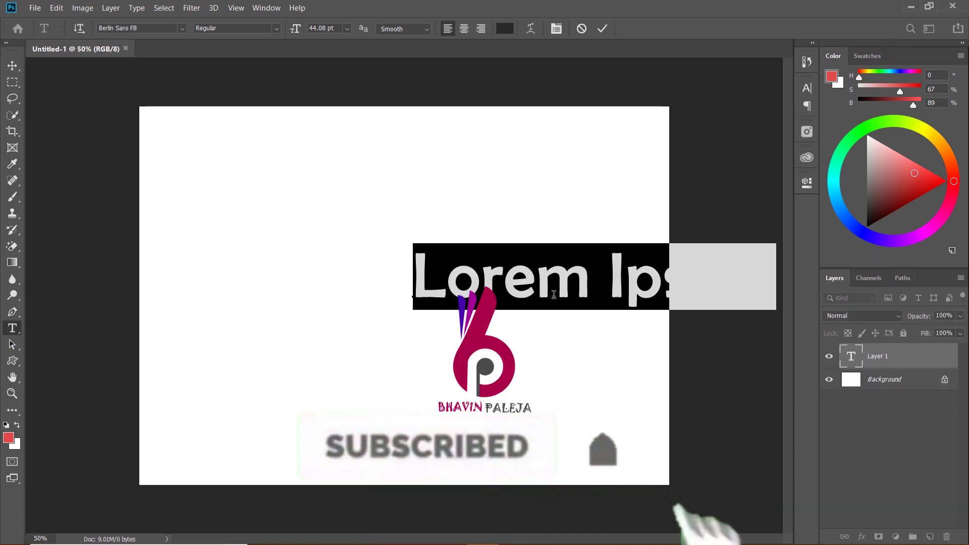
pyautogui.write('Photoshop Tutorial by Bhavin Paleja')
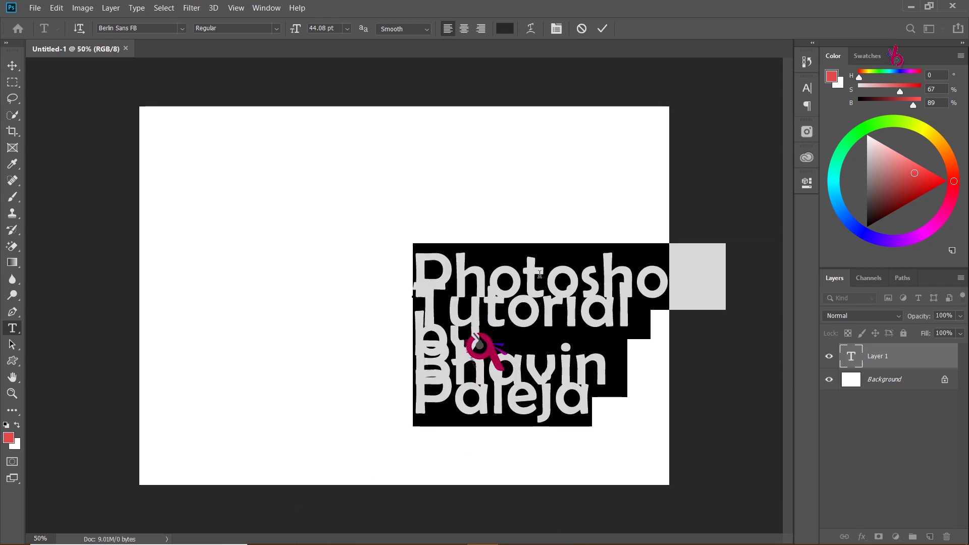
# Centre-align the title, set its tracking to 80, and commit the text
pyautogui.click(467, 34)
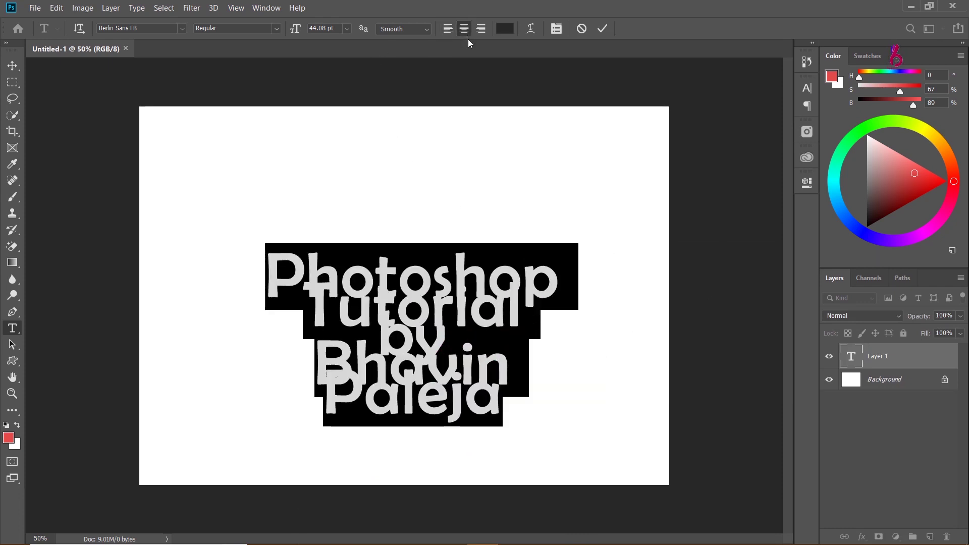
pyautogui.click(553, 31)
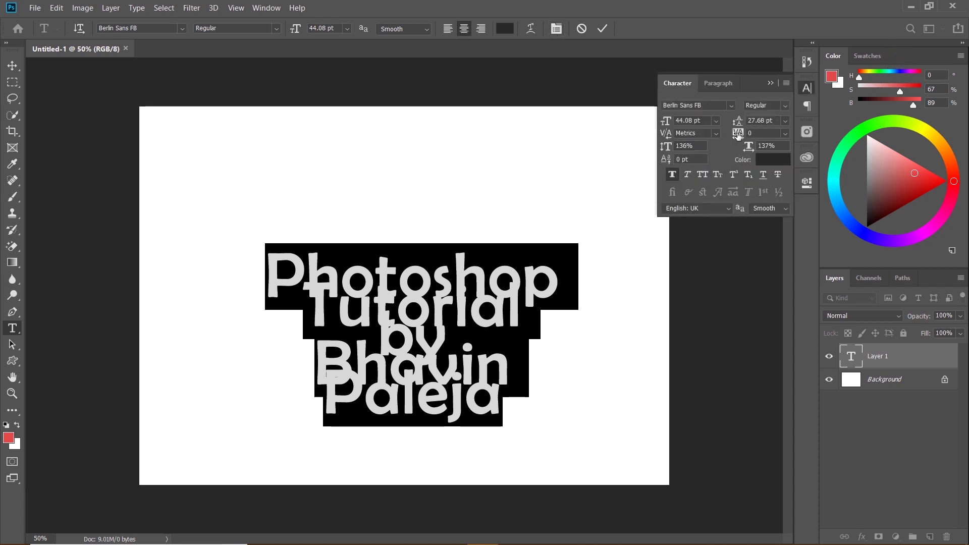
pyautogui.moveTo(738, 135); pyautogui.dragTo(746, 136)
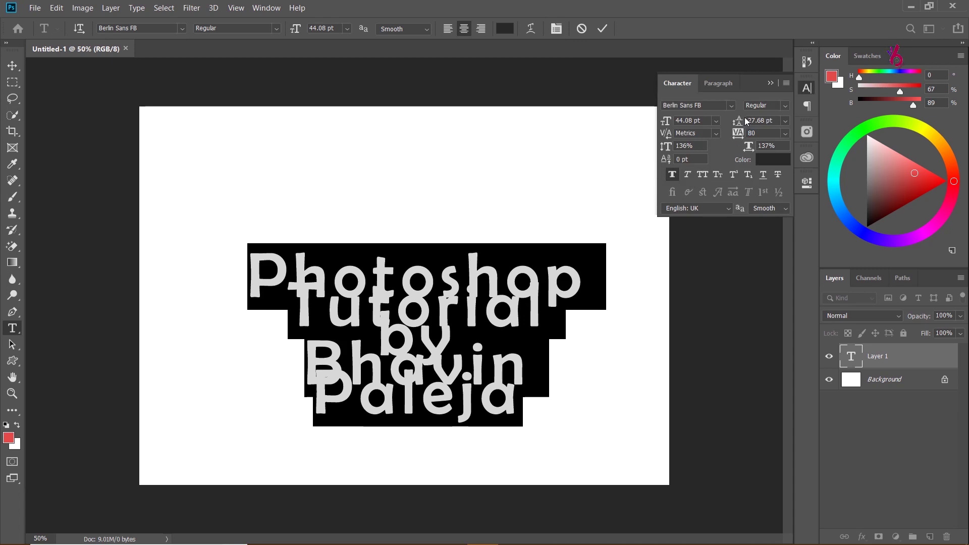
pyautogui.hotkey('ctrl', 'Return')
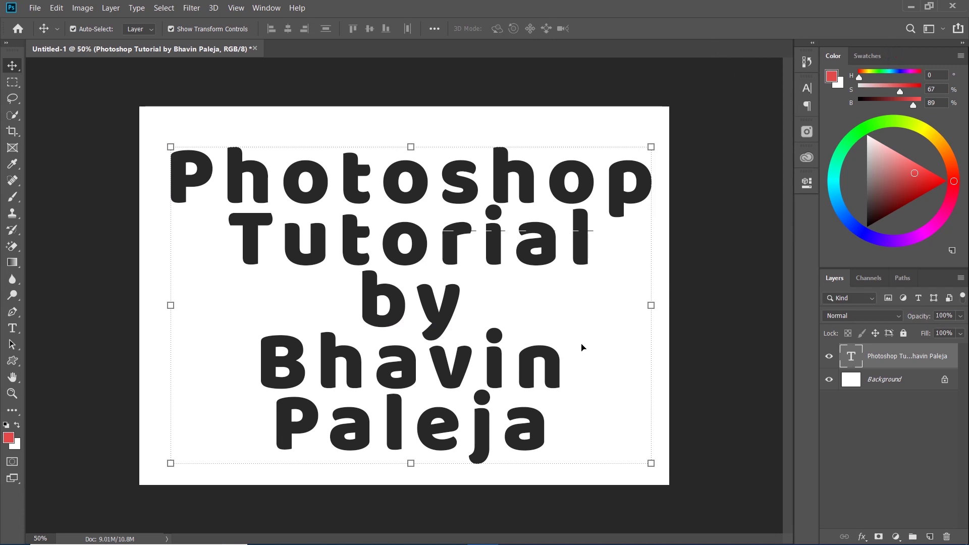
# Place the waterfall photo as an embedded layer above the text and commit it
pyautogui.click(34, 8)
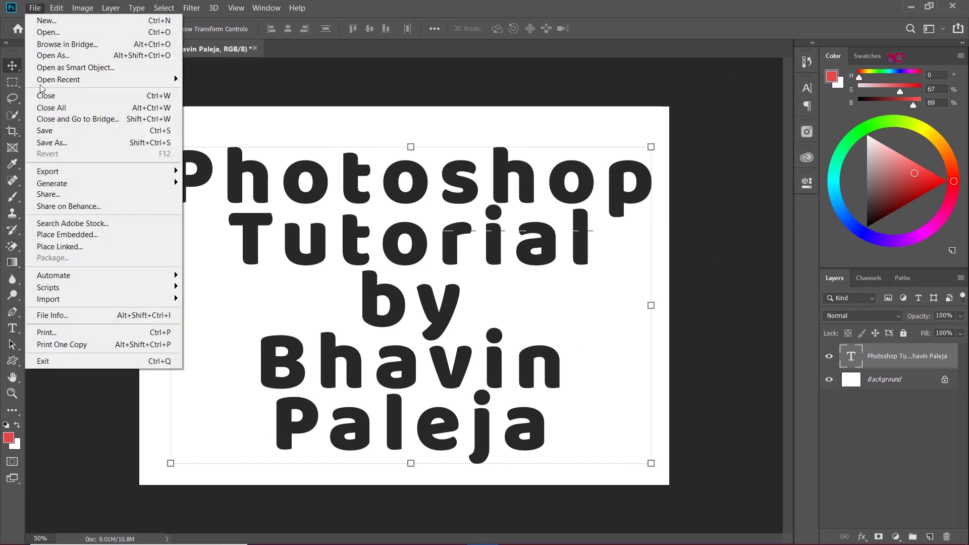
pyautogui.click(71, 235)
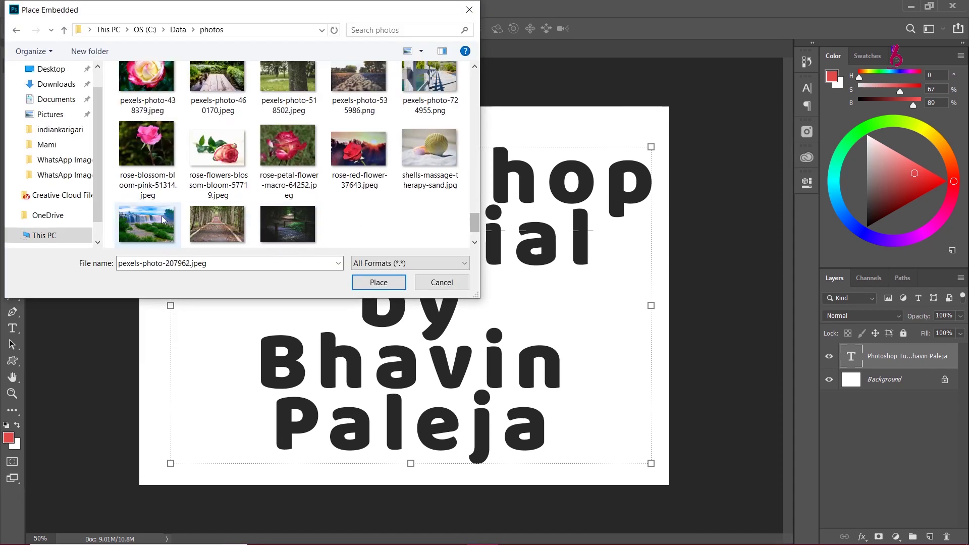
pyautogui.doubleClick(163, 220)
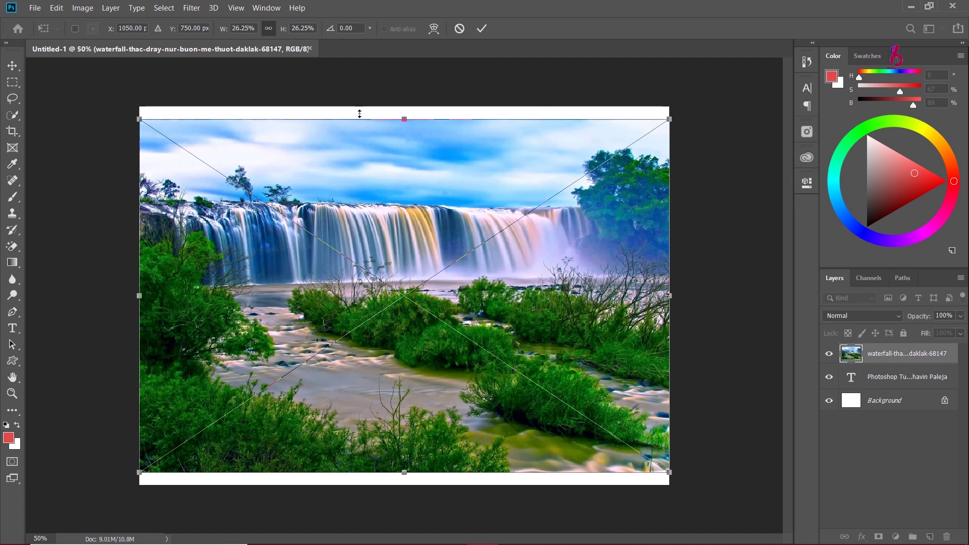
pyautogui.click(481, 28)
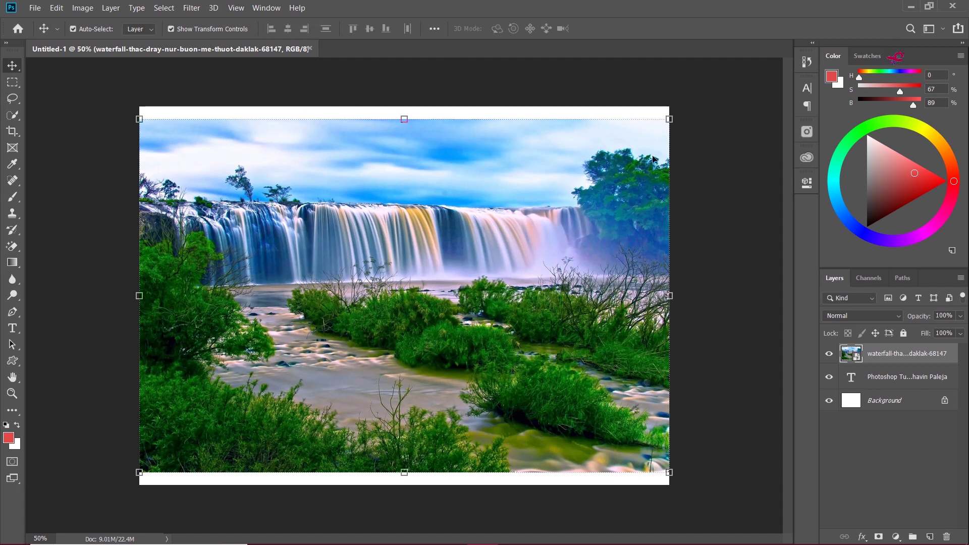
# Make the waterfall layer a clipping mask on the text layer so it fills only the letters
pyautogui.click(829, 354)
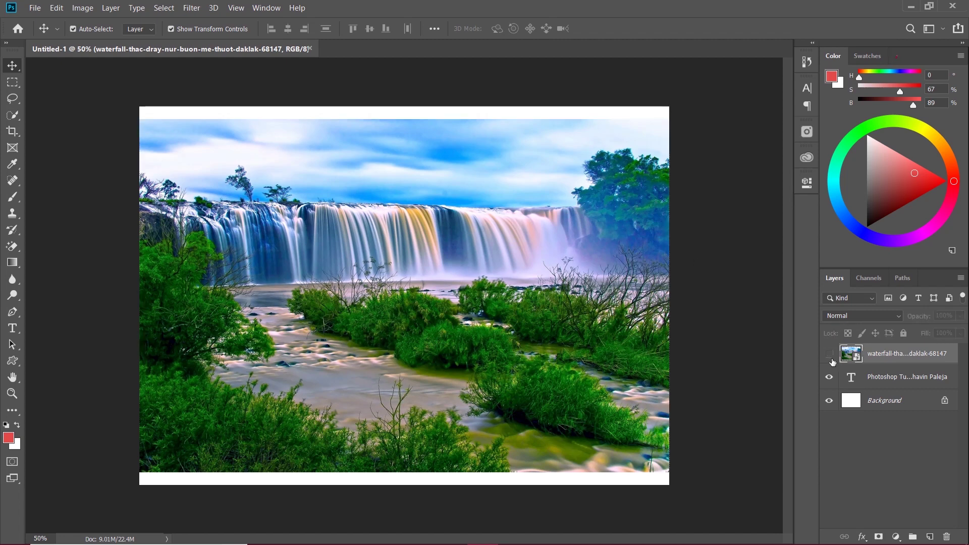
pyautogui.click(829, 353)
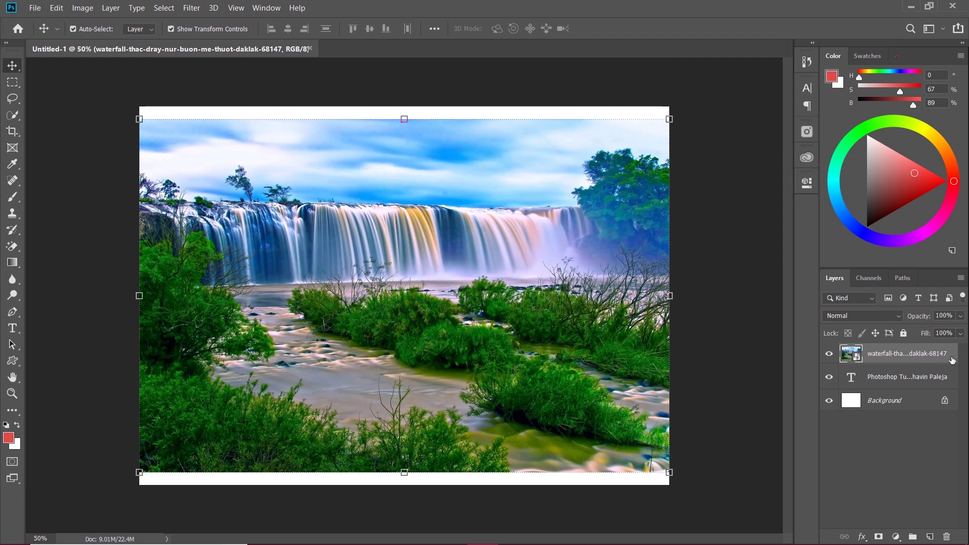
pyautogui.rightClick(952, 360)
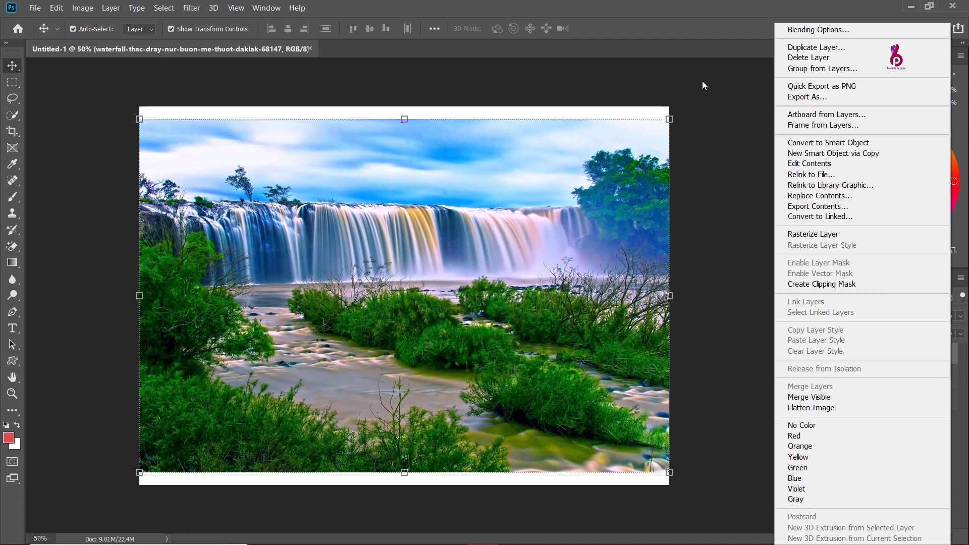
pyautogui.click(683, 29)
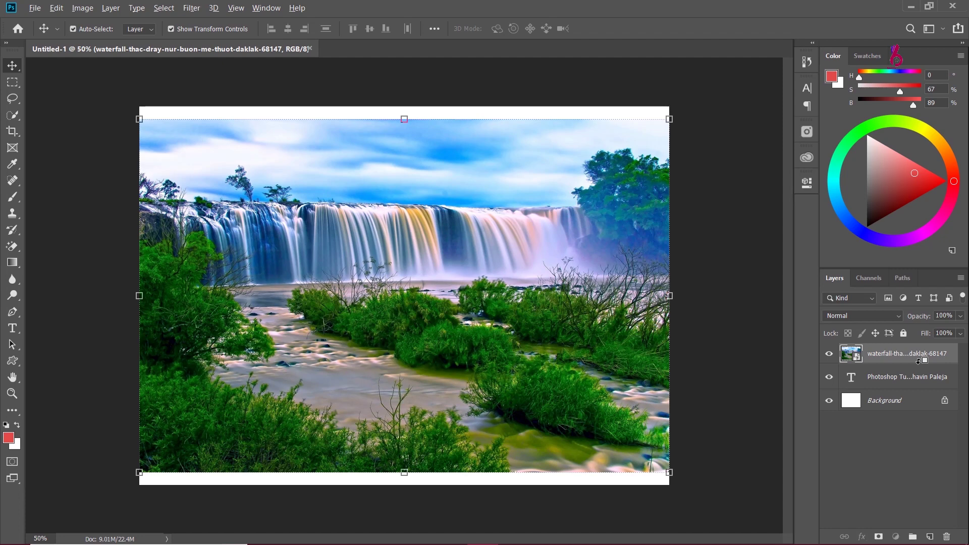
pyautogui.keyDown('alt'); pyautogui.click(919, 360); pyautogui.keyUp('alt')
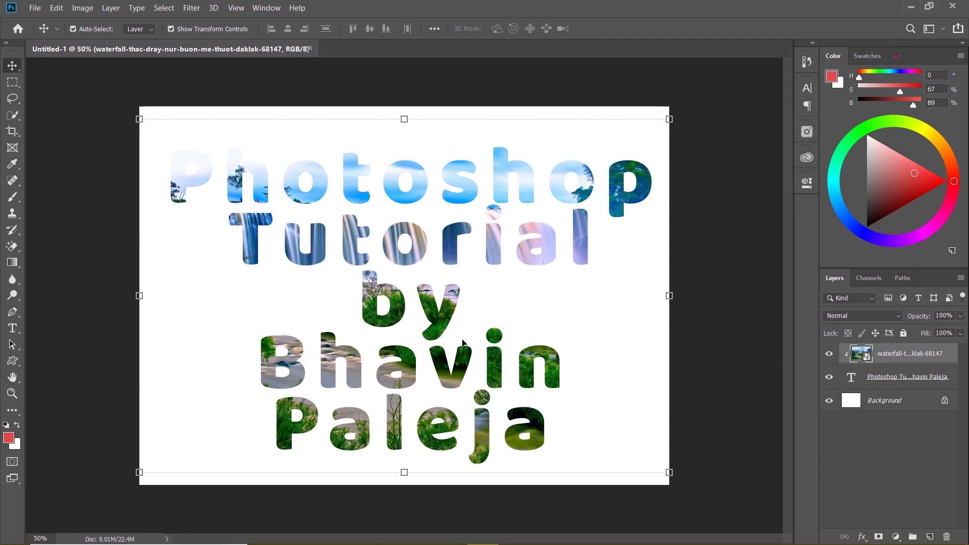
pyautogui.hotkey('ctrl', 't')
# Scale the waterfall photo to about 34% inside the lettering and commit the resize
pyautogui.moveTo(404, 119)
pyautogui.mouseDown()
pyautogui.moveTo(385, 41)
pyautogui.moveTo(353, 4)
pyautogui.moveTo(526, 4)
pyautogui.mouseUp()
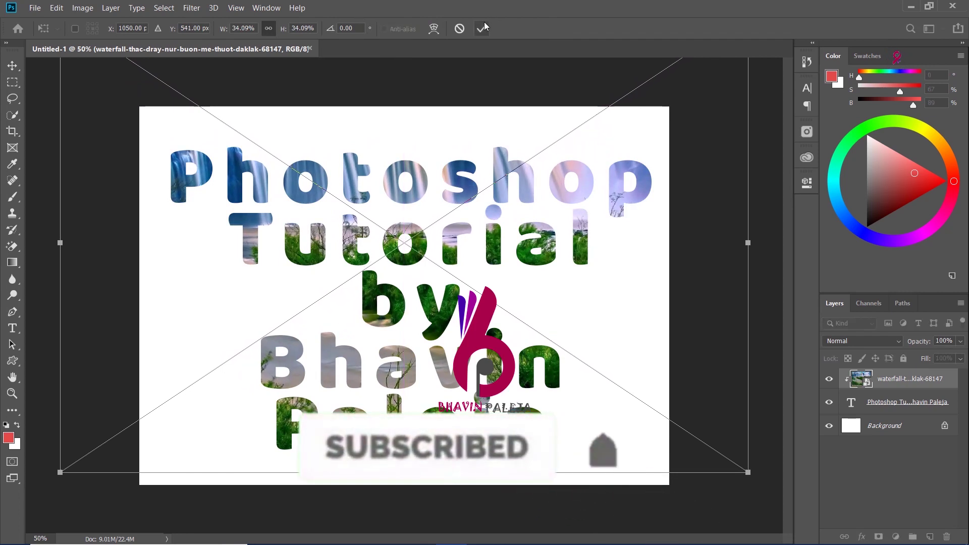
pyautogui.press('Return')
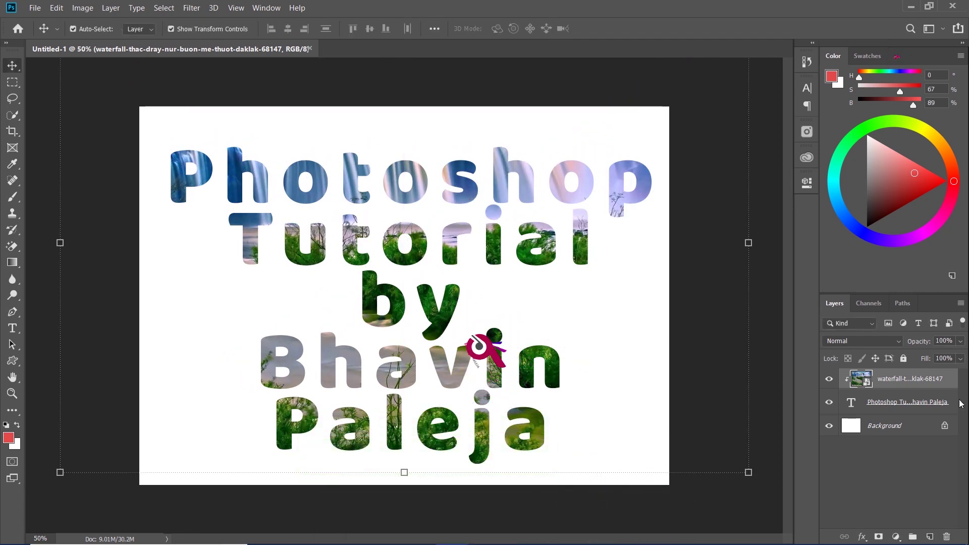
# Add a Solid Color fill layer above the Background in dark blue 043484
pyautogui.click(907, 428)
pyautogui.click(897, 536)
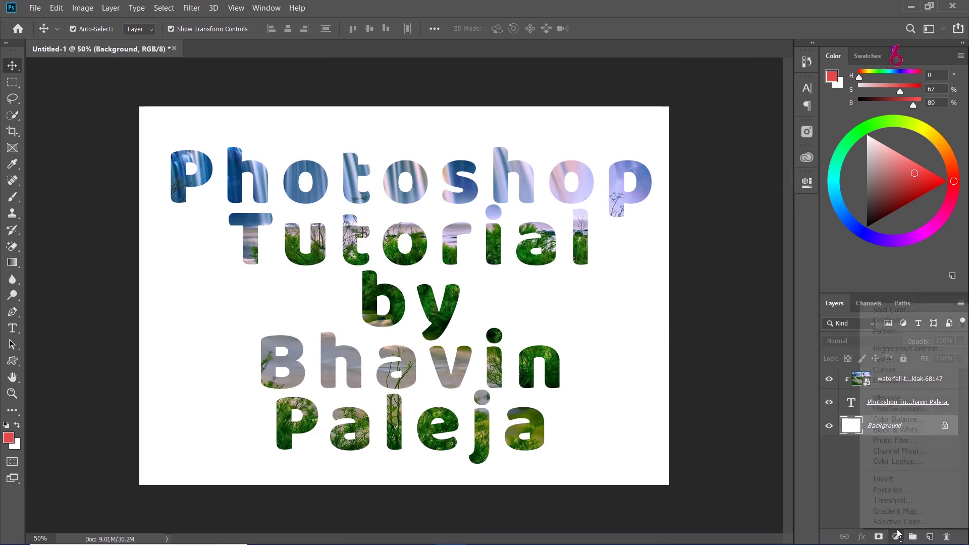
pyautogui.click(890, 310)
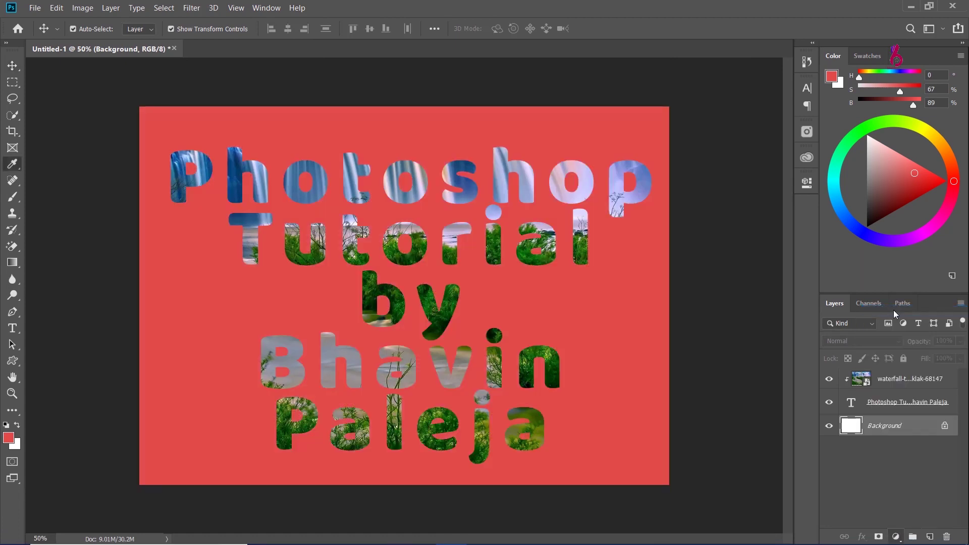
pyautogui.click(756, 186)
pyautogui.moveTo(756, 186)
pyautogui.mouseDown()
pyautogui.moveTo(760, 148)
pyautogui.moveTo(771, 155)
pyautogui.moveTo(773, 137)
pyautogui.moveTo(789, 289)
pyautogui.moveTo(791, 160)
pyautogui.moveTo(791, 177)
pyautogui.mouseUp()
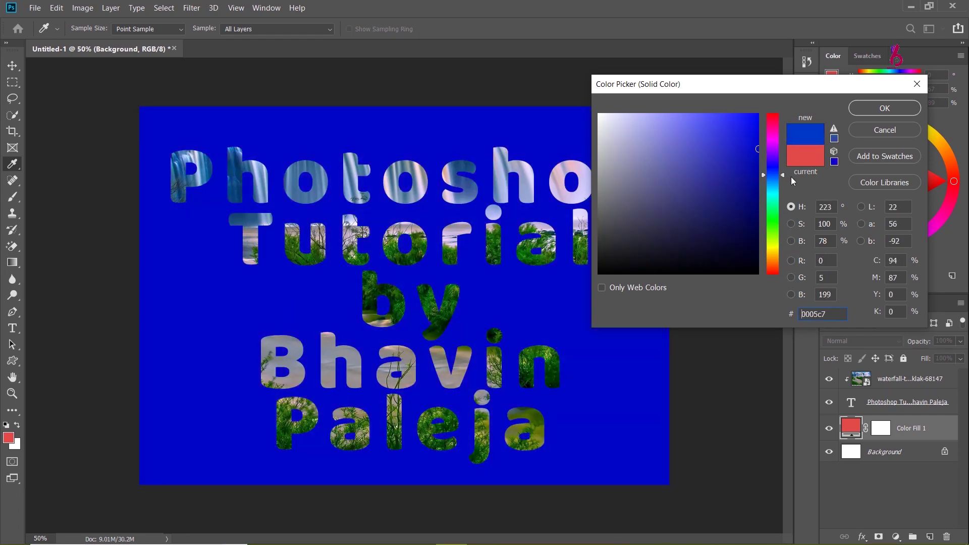
pyautogui.moveTo(757, 149)
pyautogui.mouseDown()
pyautogui.moveTo(752, 184)
pyautogui.moveTo(723, 130)
pyautogui.mouseUp()
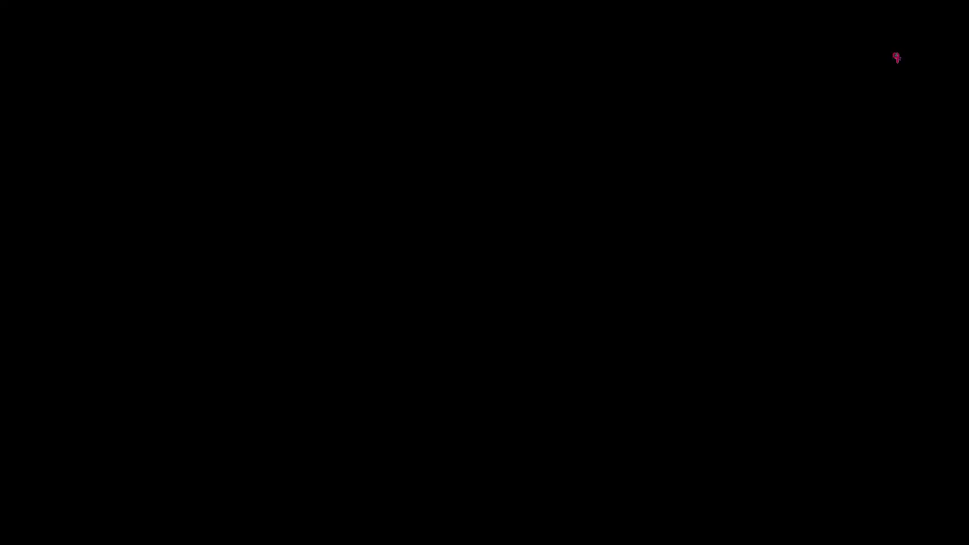